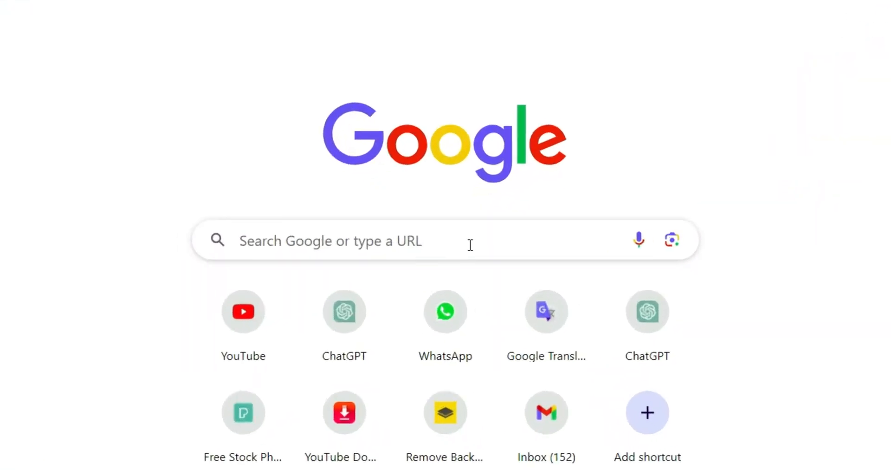
# - Search Google for "vsdc free video editor" and open the Video Editor download page on the VSDC website
pyautogui.click(470, 241)
pyautogui.write('vsd')
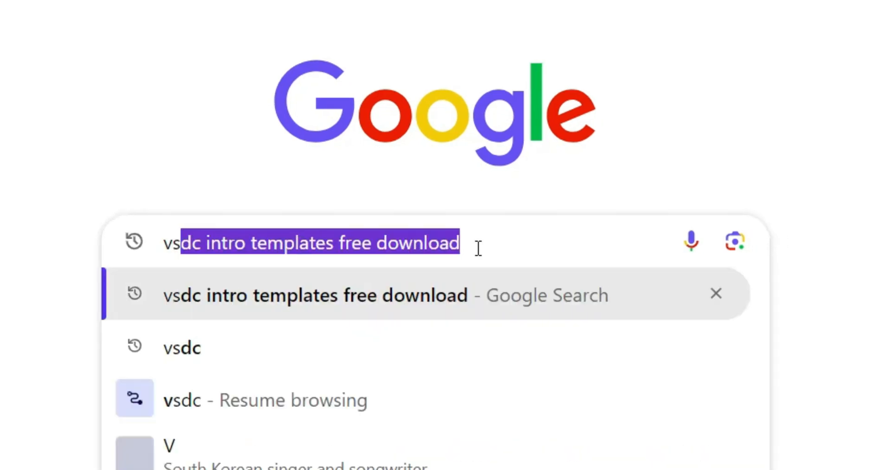
pyautogui.write('c')
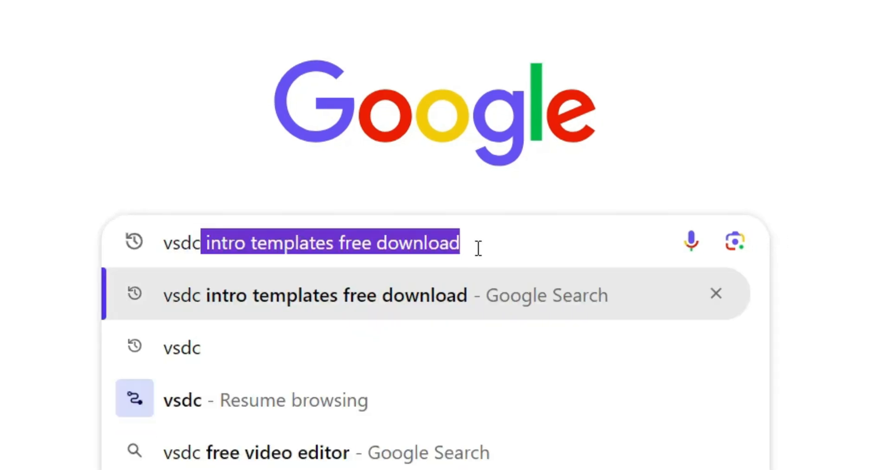
pyautogui.press('BackSpace')
pyautogui.press('Down')
pyautogui.press('Down')
pyautogui.press('Down')
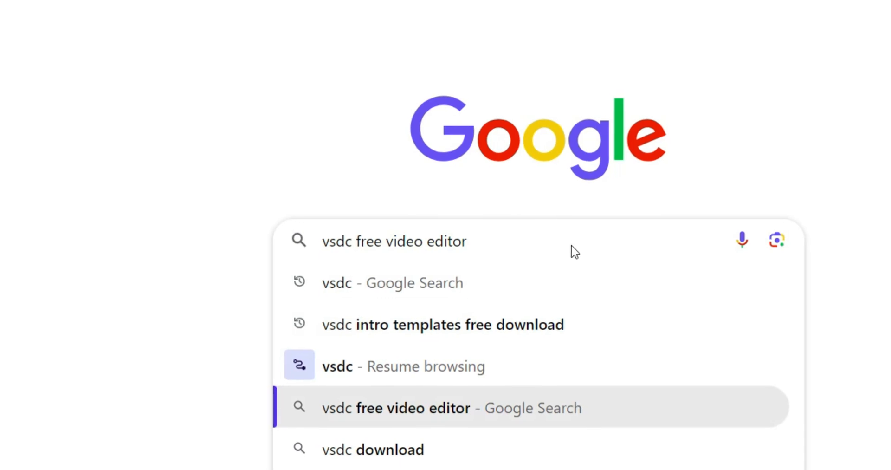
pyautogui.press('Return')
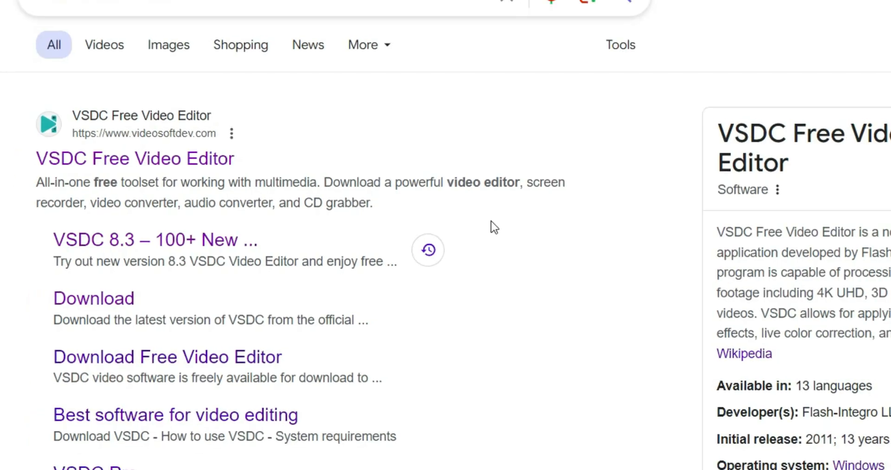
pyautogui.click(224, 160)
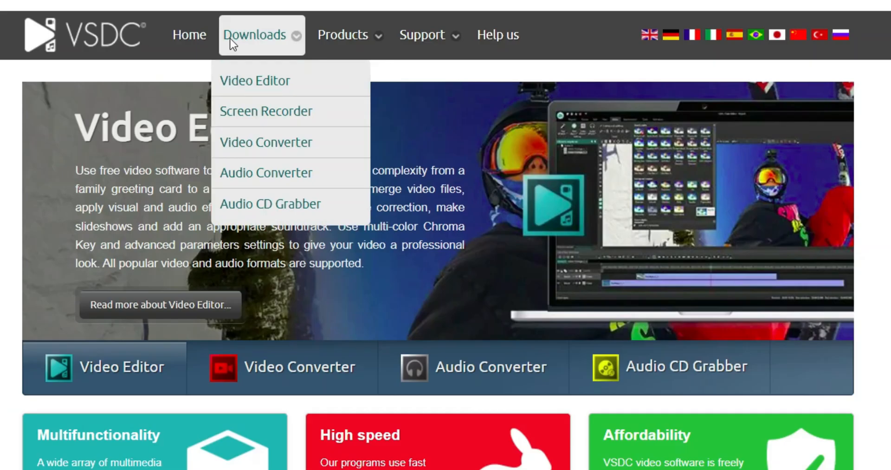
pyautogui.click(243, 81)
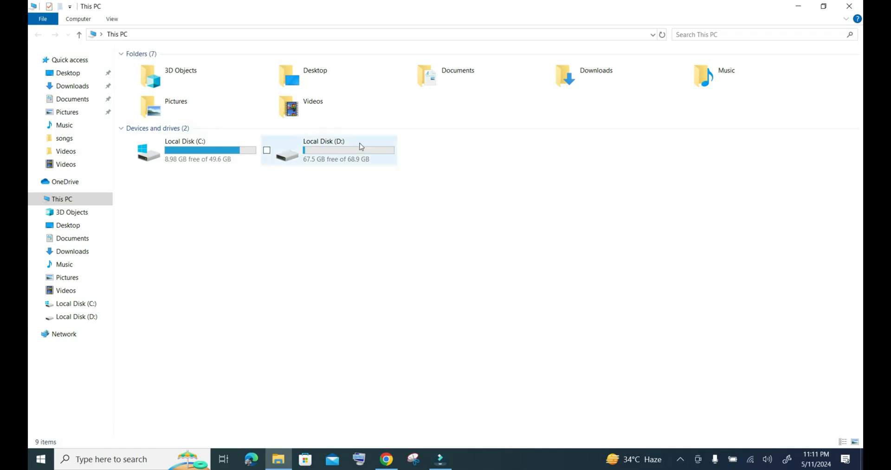
# - In File Explorer, run the video_editor_x64 installer from the Downloads folder with English as the setup language
pyautogui.click(572, 84)
pyautogui.doubleClick(572, 86)
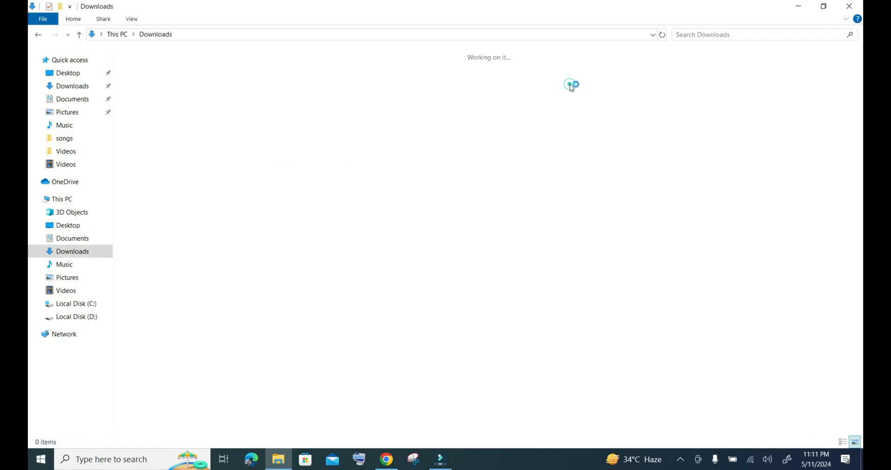
pyautogui.doubleClick(566, 89)
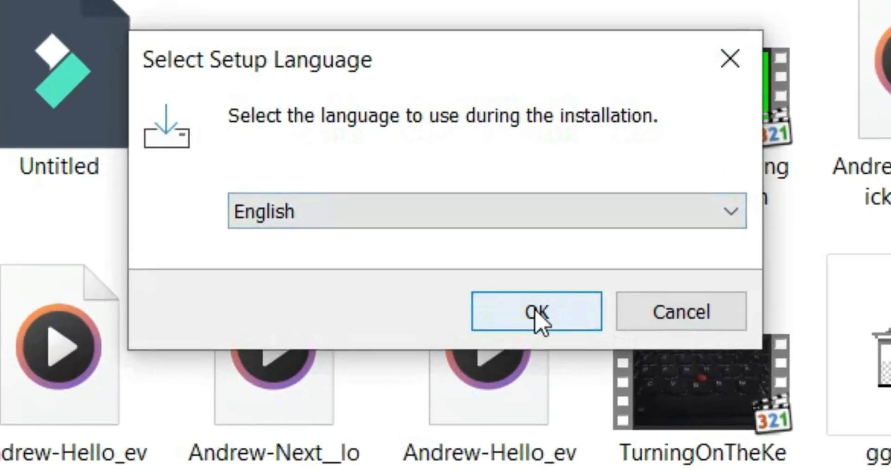
pyautogui.click(535, 307)
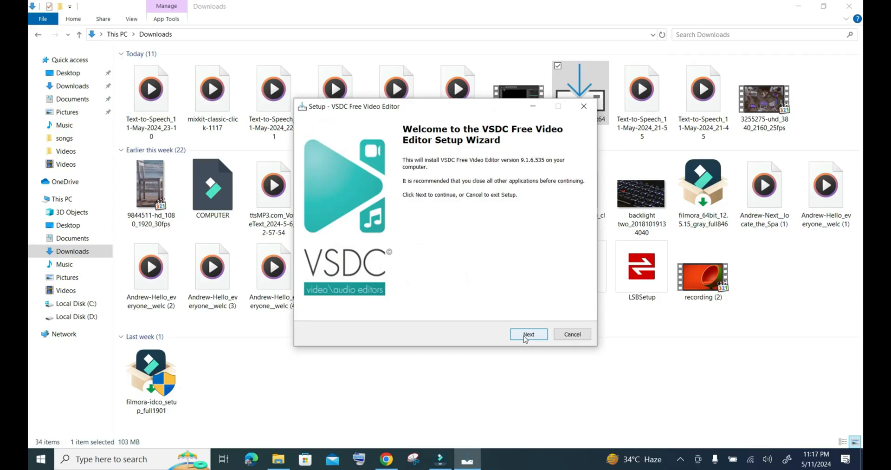
# - Accept the licence, install VSDC Free Video Editor into the existing C:\Program Files\FlashIntegro folder, and finish the setup
pyautogui.click(526, 337)
pyautogui.click(377, 303)
pyautogui.click(525, 336)
pyautogui.click(526, 336)
pyautogui.click(525, 337)
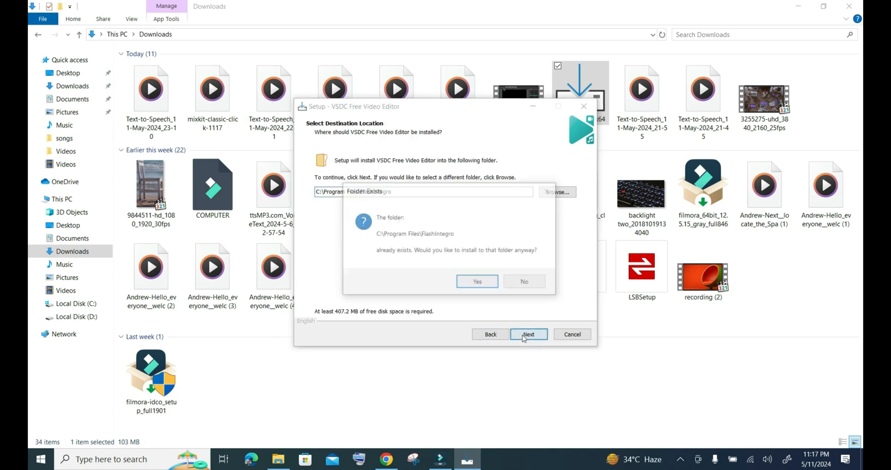
pyautogui.click(478, 283)
pyautogui.click(524, 333)
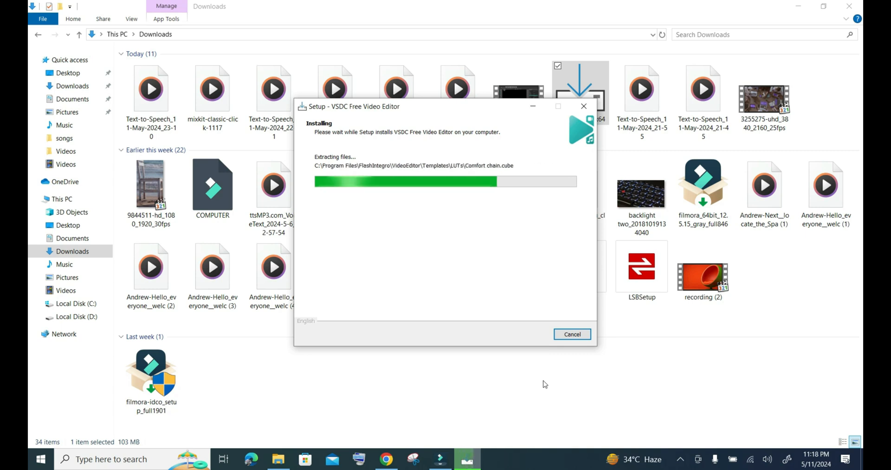
pyautogui.click(529, 334)
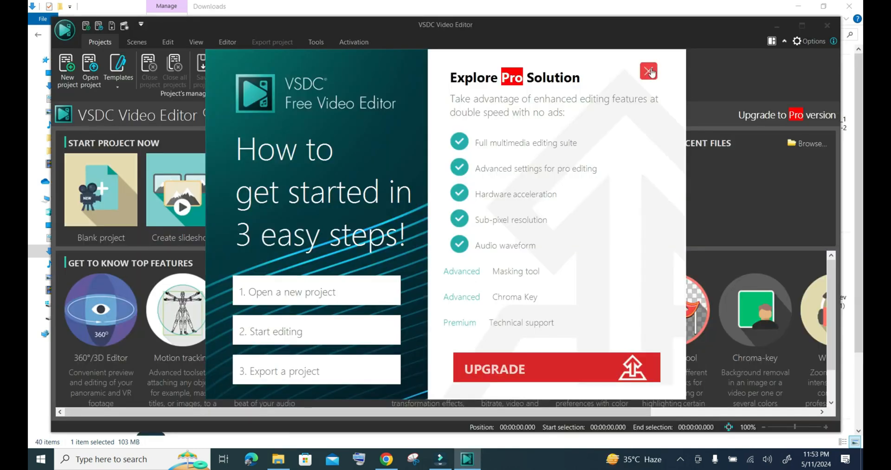
# - Maximise the VSDC Video Editor window and create a blank 1920 × 1080 px project with 44100 Hz stereo audio
pyautogui.click(650, 71)
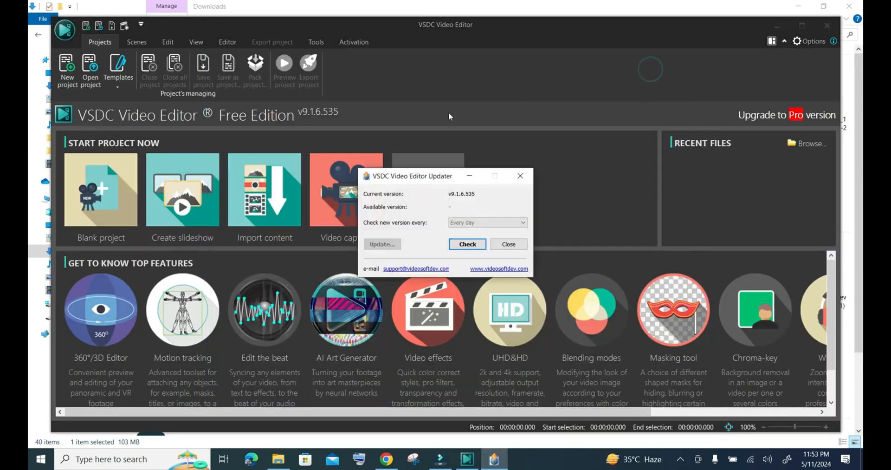
pyautogui.click(802, 25)
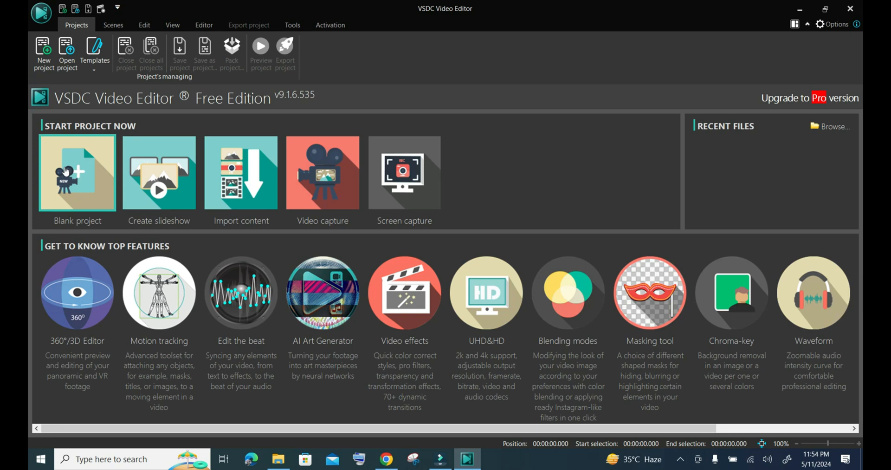
pyautogui.click(99, 118)
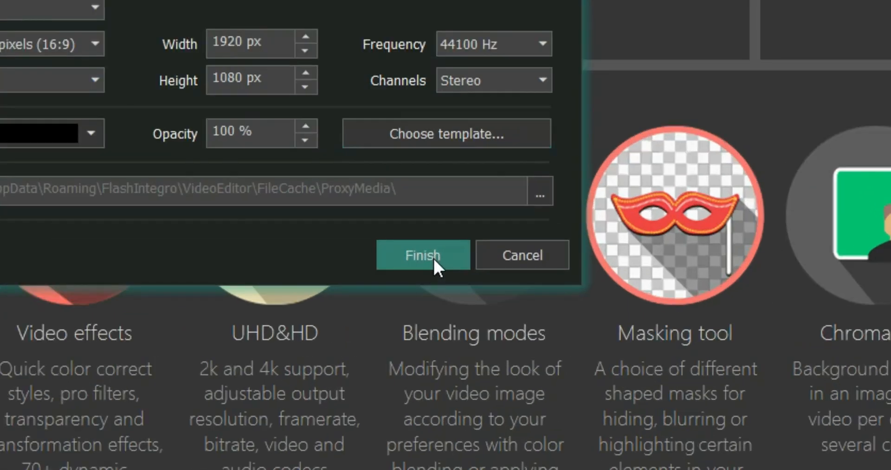
pyautogui.click(433, 257)
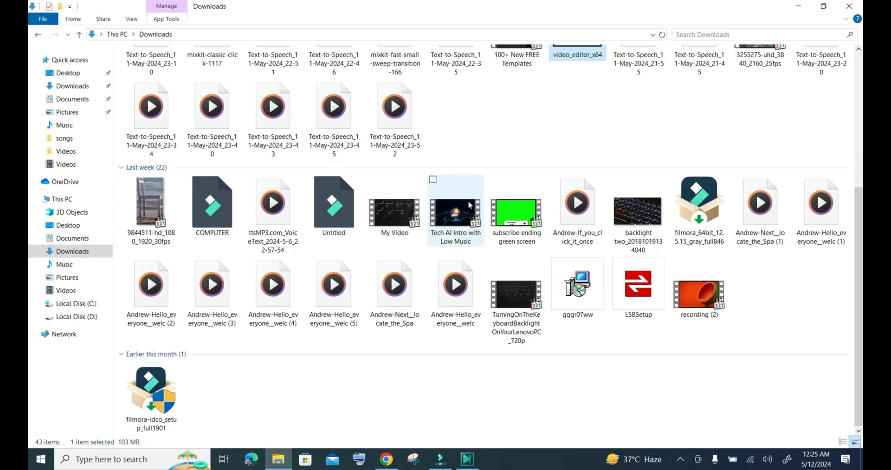
# - Bring the video 3255275-uhd_3840_2160_25fps from the Downloads folder onto the project timeline
pyautogui.scroll(3, 546, 307)
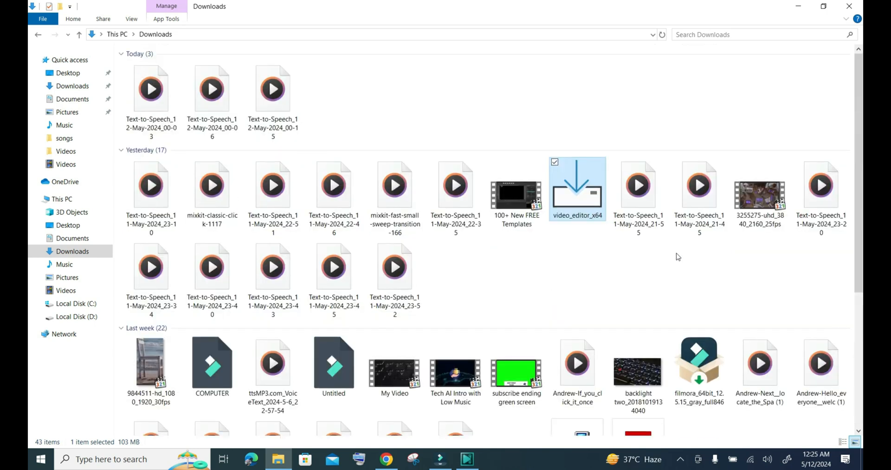
pyautogui.moveTo(760, 200); pyautogui.dragTo(412, 434)
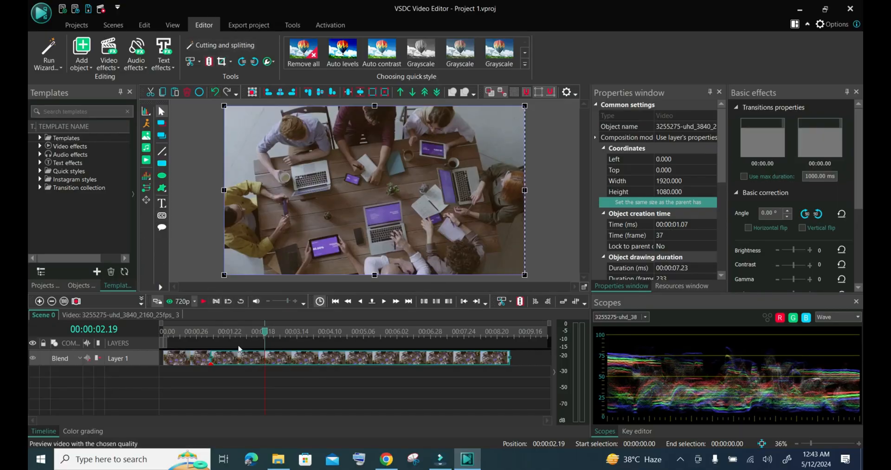
# - Delete the clip section on Layer 1 between 00:00:01.07 and 00:00:02.19
pyautogui.press('Delete')
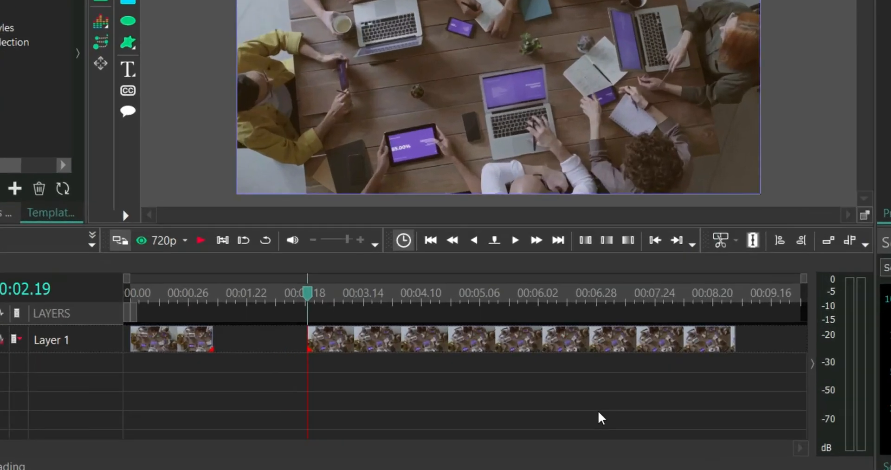
pyautogui.hotkey('ctrl', 'shift', '[')
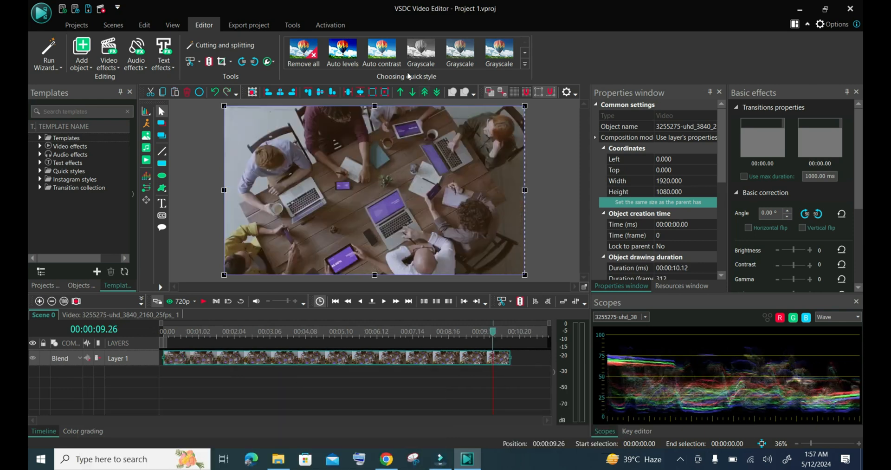
pyautogui.hotkey('ctrl', 'shift', '[')
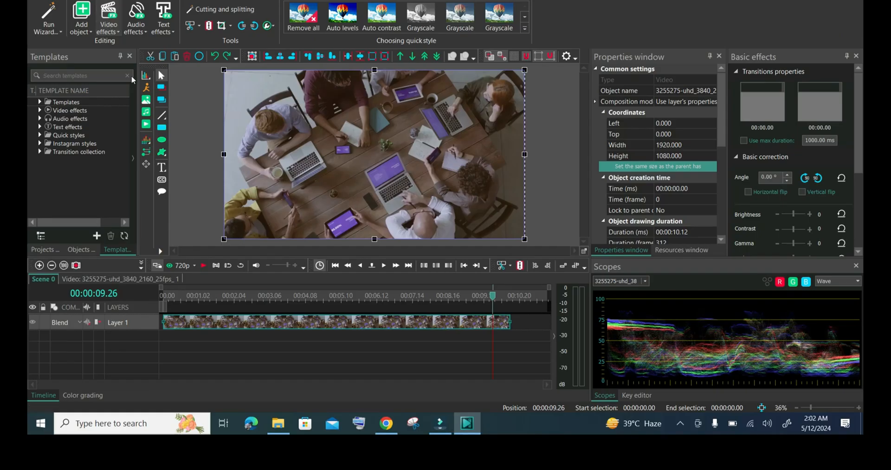
# - Apply the Auto levels quick style to the video clip
pyautogui.click(116, 32)
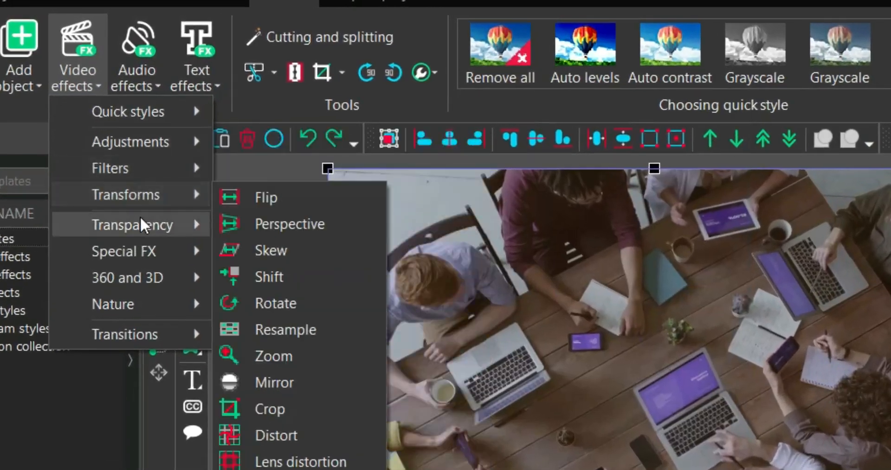
pyautogui.moveTo(135, 112)
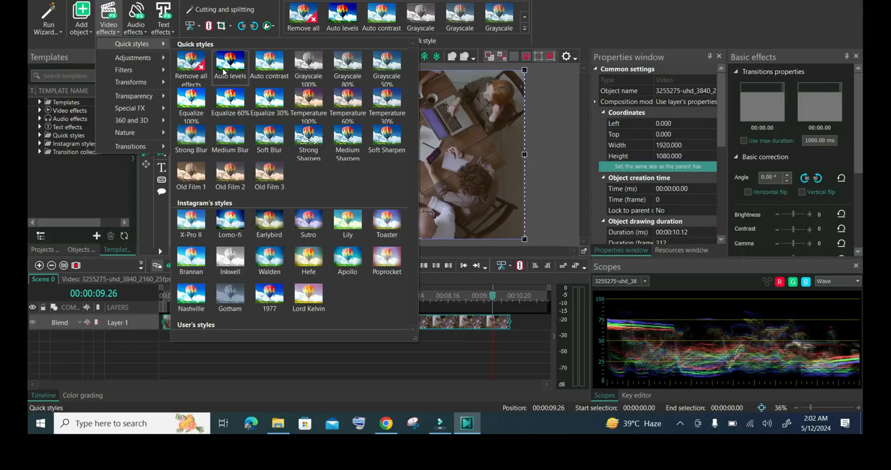
pyautogui.click(223, 72)
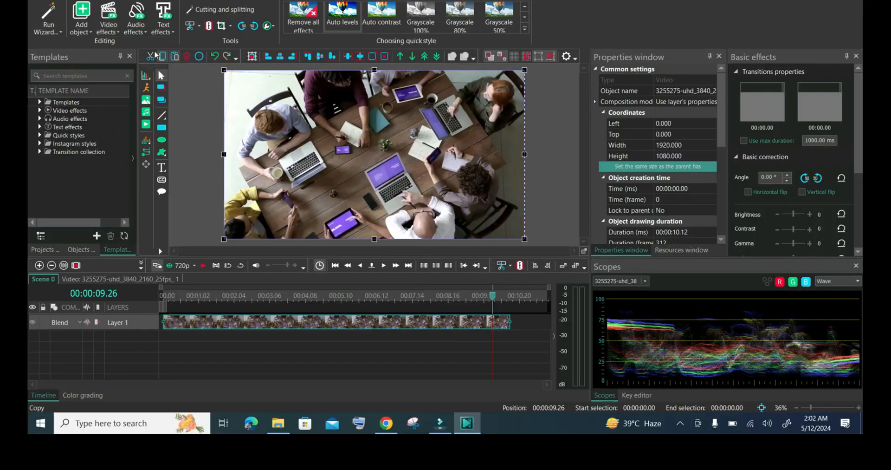
# - Give the video clip a grayscale look and apply the Old Film 1 quick style to it
pyautogui.click(111, 30)
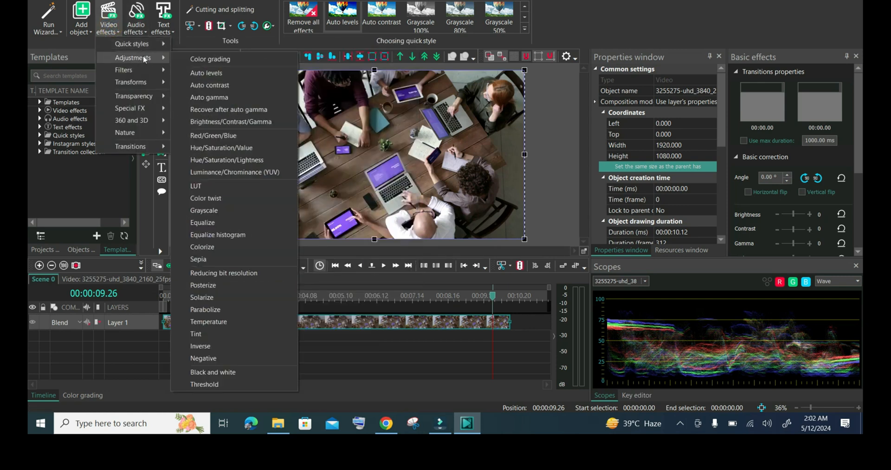
pyautogui.moveTo(131, 44)
pyautogui.click(200, 162)
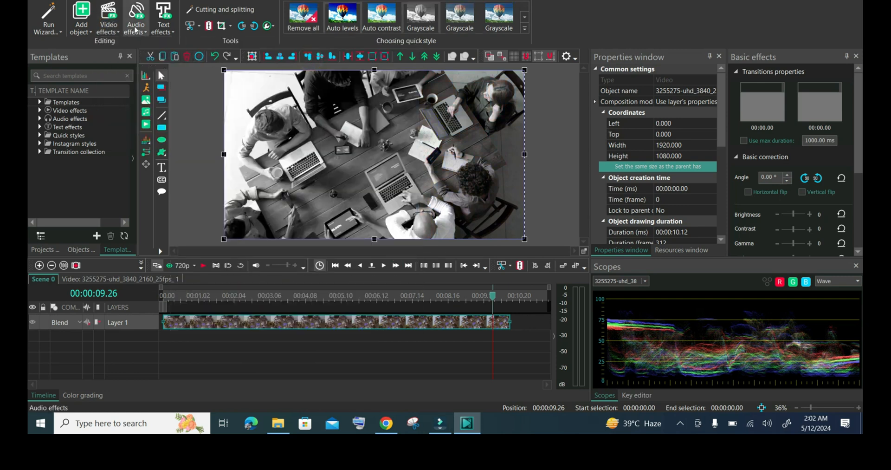
pyautogui.click(109, 19)
pyautogui.click(199, 171)
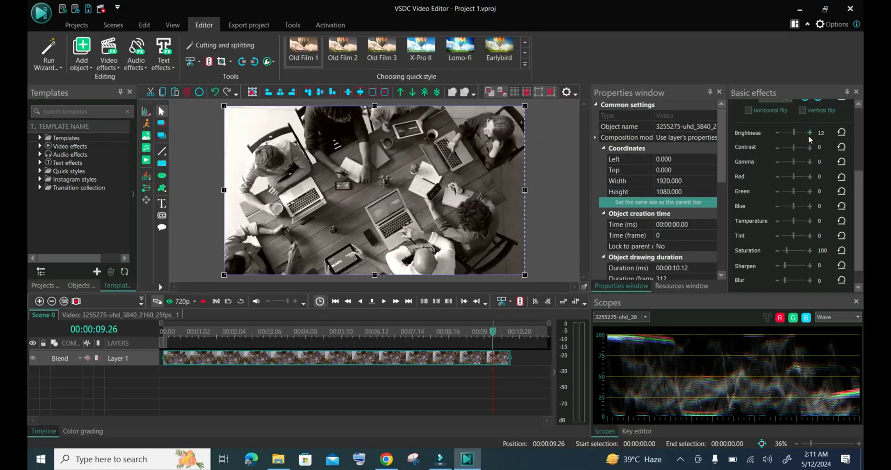
# - Adjust the clip's basic effects to brightness 16, contrast -20, gamma 44 and red 2
pyautogui.click(810, 133)
pyautogui.click(778, 148)
pyautogui.click(778, 149)
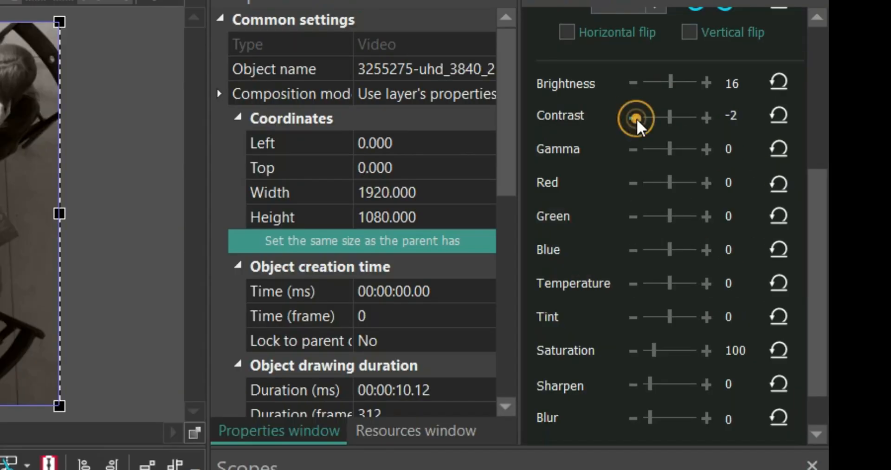
pyautogui.click(636, 119)
pyautogui.click(707, 148)
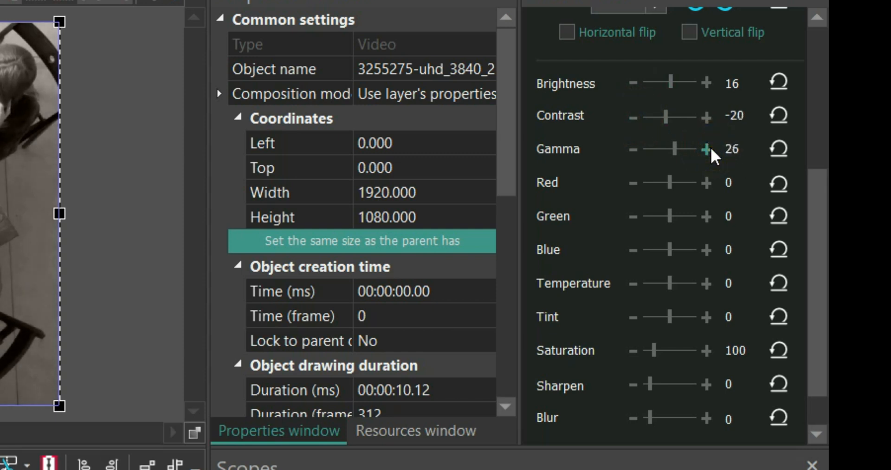
pyautogui.click(707, 182)
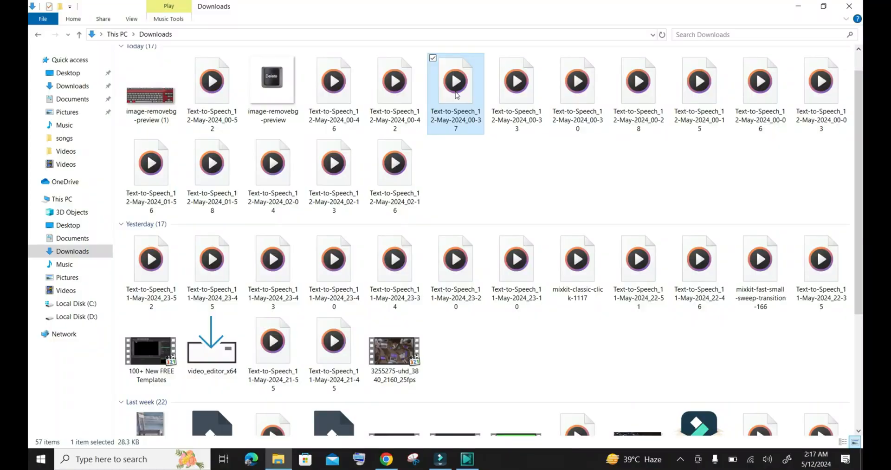
# - Place the audio file Text-to-Speech_12-May-2024_02-22 from the Downloads folder on the timeline below the video clip
pyautogui.moveTo(455, 93); pyautogui.dragTo(445, 416)
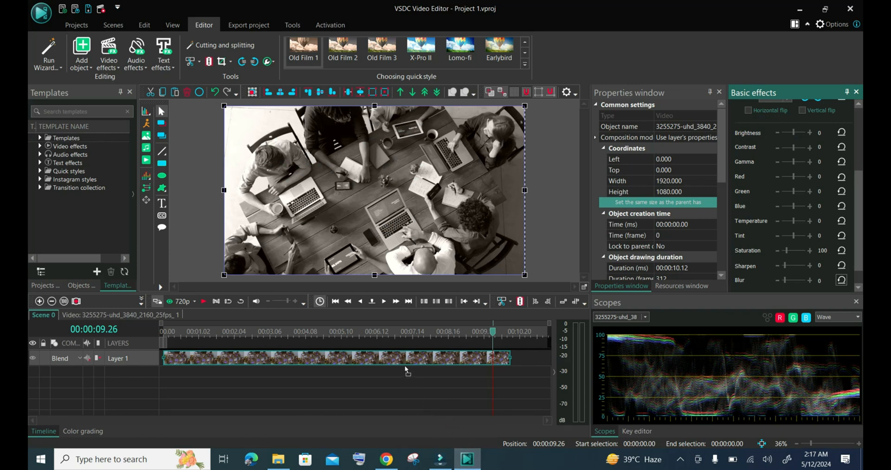
pyautogui.moveTo(402, 367); pyautogui.dragTo(273, 394)
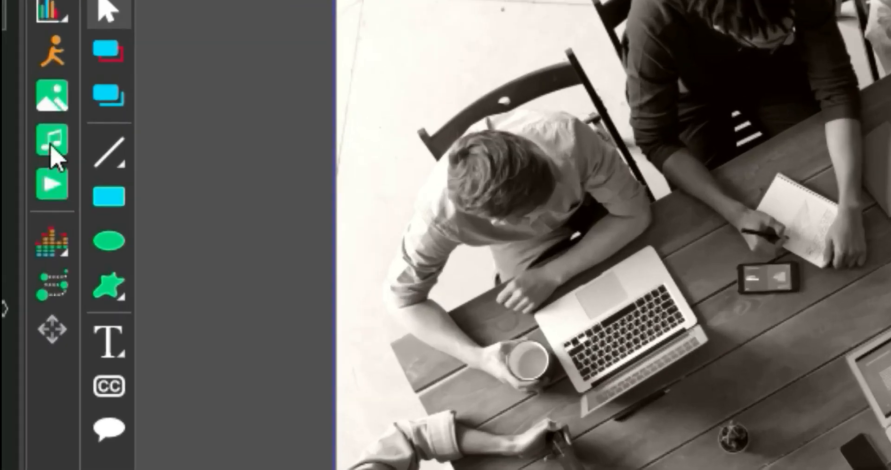
# - Insert Text-to-Speech_12-May-2024_02-22 as an audio object in the scene on a new layer
pyautogui.click(37, 136)
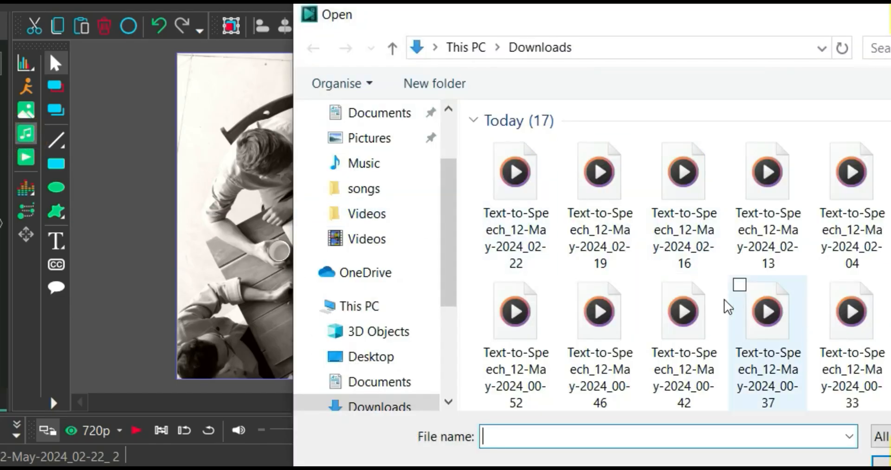
pyautogui.doubleClick(508, 215)
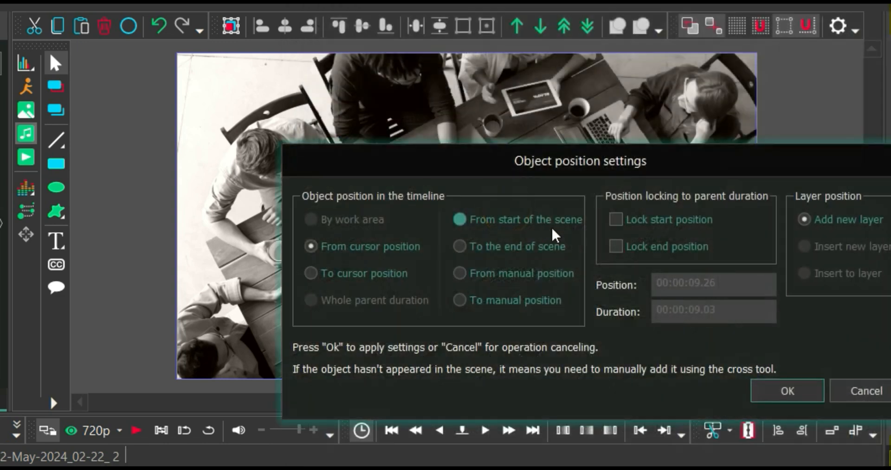
pyautogui.click(794, 390)
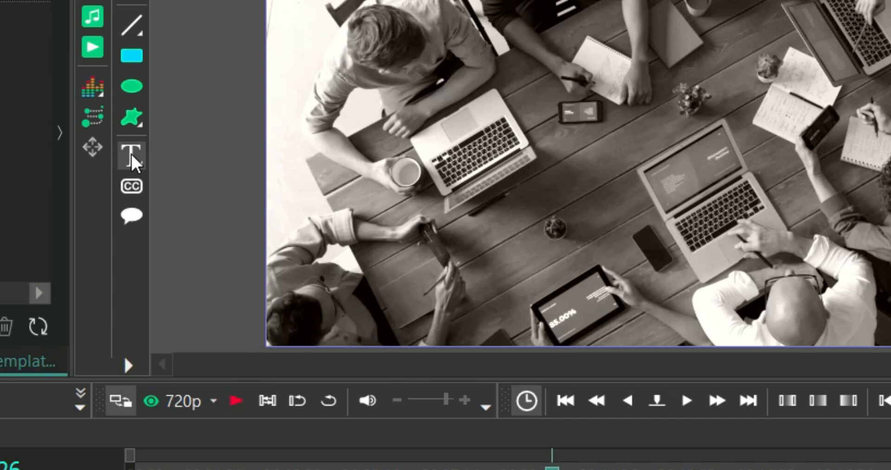
# - Add a text object on a new layer at 00:00:09.26 and place it over the video in the scene
pyautogui.click(131, 156)
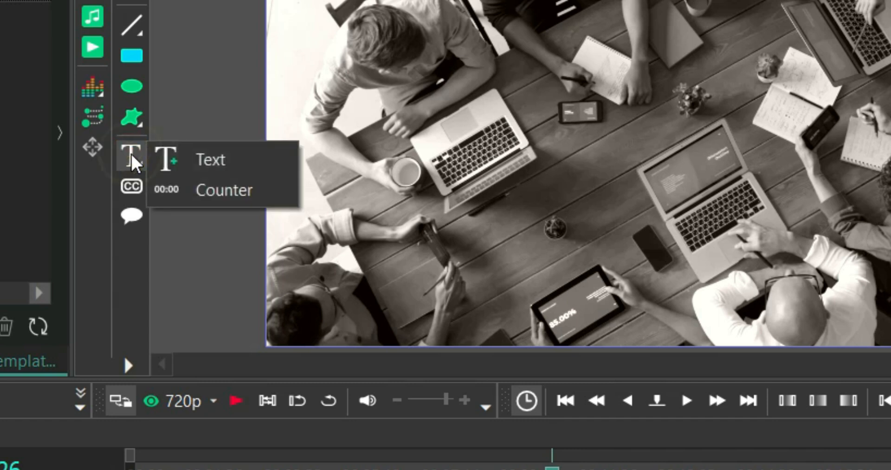
pyautogui.click(187, 155)
pyautogui.click(550, 279)
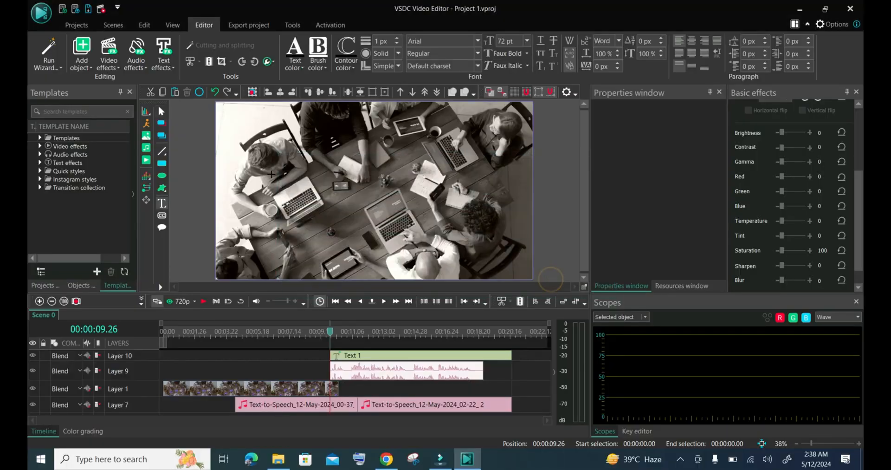
pyautogui.click(249, 131)
pyautogui.moveTo(365, 157); pyautogui.dragTo(478, 163)
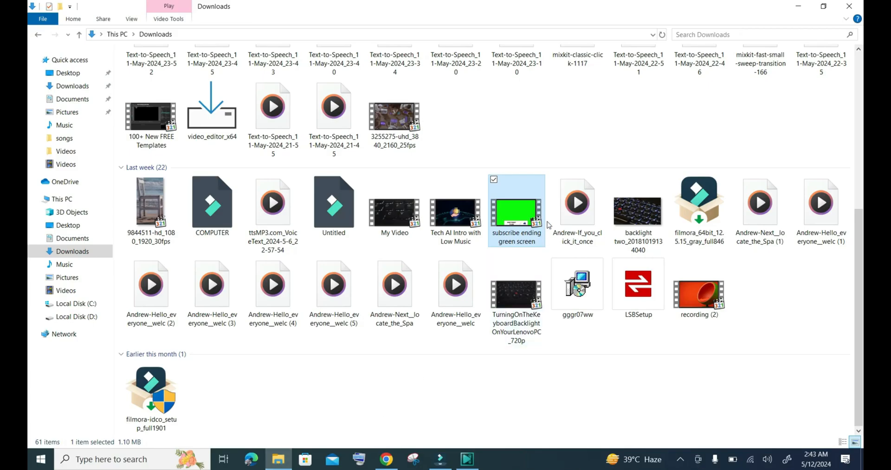
# - Place the video subscribe ending green screen from the Downloads folder on a new timeline layer at 00:00:10.11, above the audio layer
pyautogui.moveTo(517, 227); pyautogui.dragTo(467, 433)
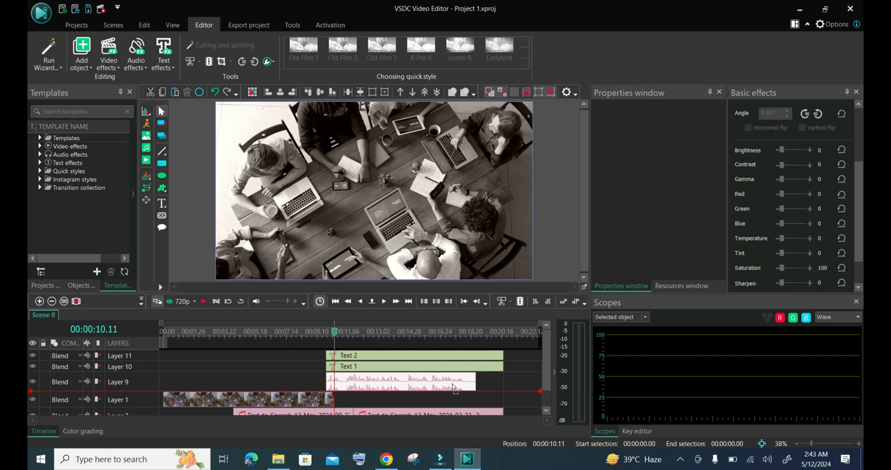
pyautogui.moveTo(308, 368); pyautogui.dragTo(308, 367)
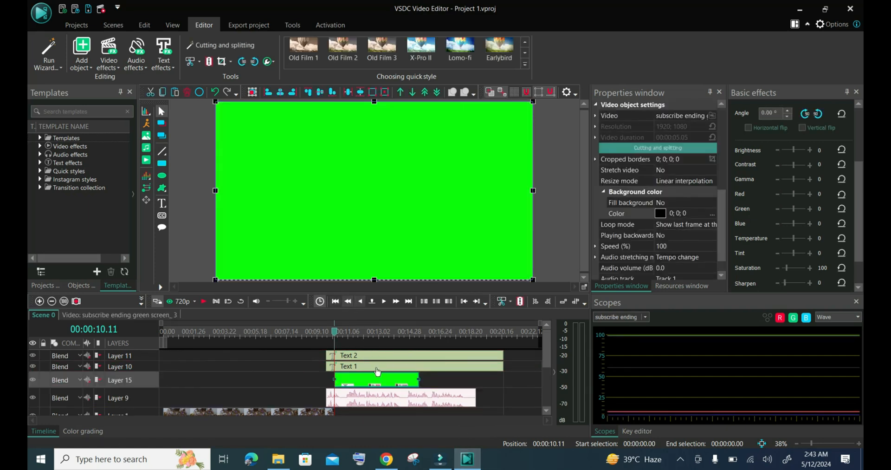
# - Apply the Background remover effect to the green screen clip from 00:00:12.08 and sample its green background as the chromakey color
pyautogui.click(366, 333)
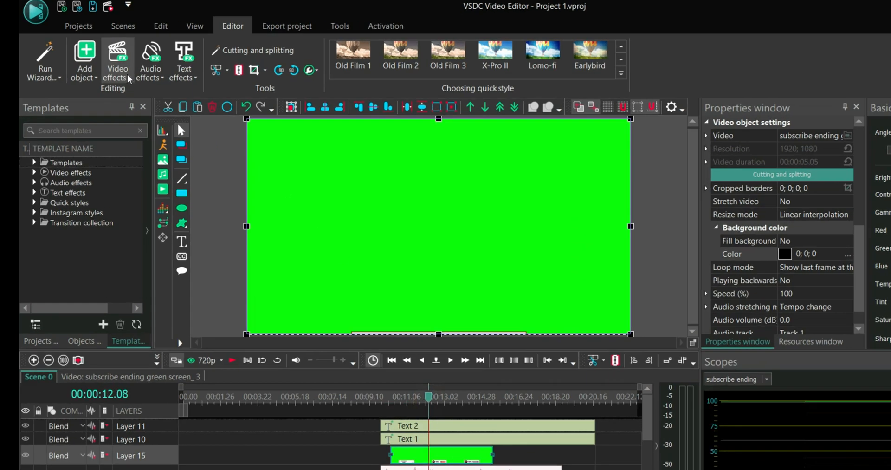
pyautogui.click(111, 61)
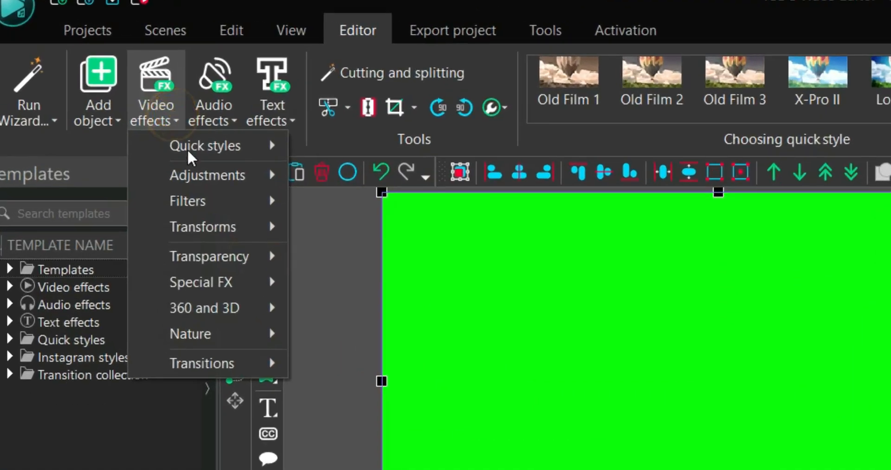
pyautogui.moveTo(249, 259)
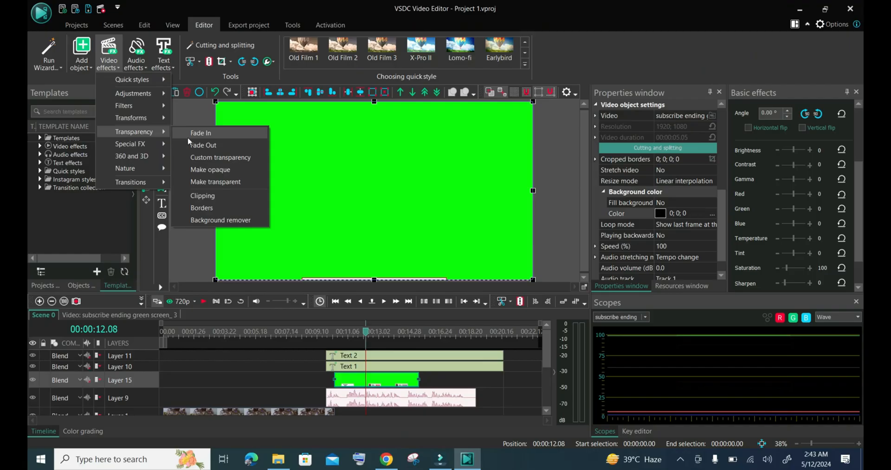
pyautogui.click(213, 220)
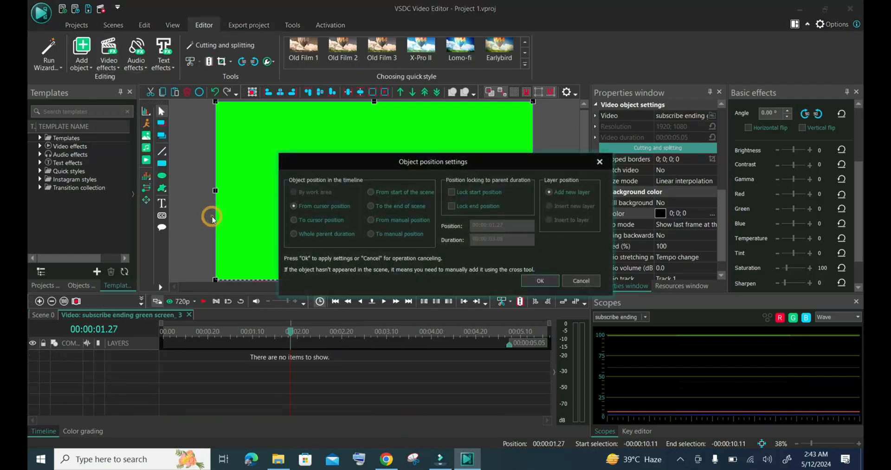
pyautogui.click(539, 280)
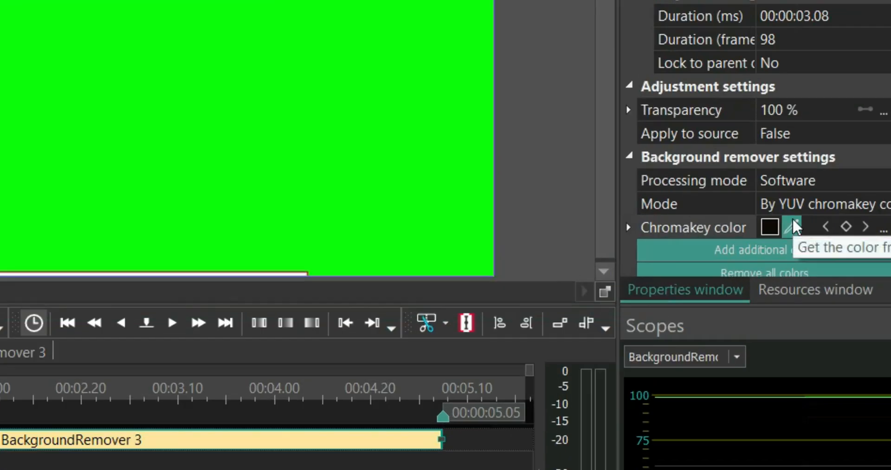
pyautogui.click(671, 257)
pyautogui.click(352, 132)
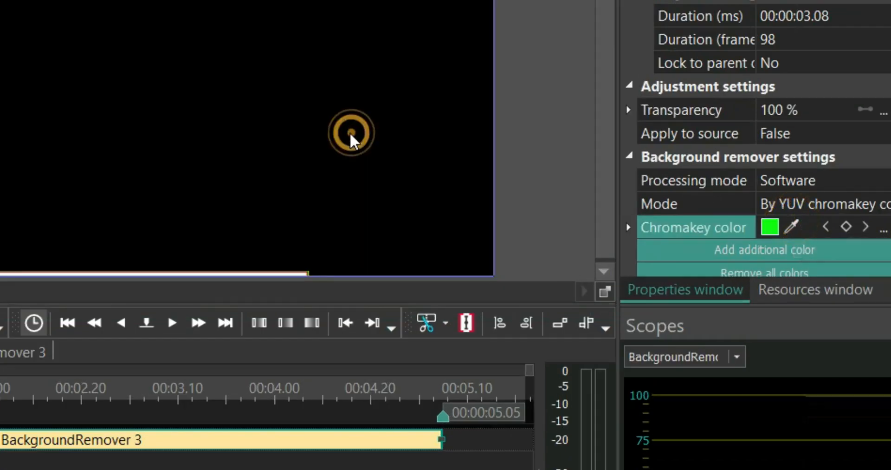
# - Export the project for PC as an MP4 video with the H.264 / AVC Ultra Quality profile, continuing without the PRO version
pyautogui.click(256, 25)
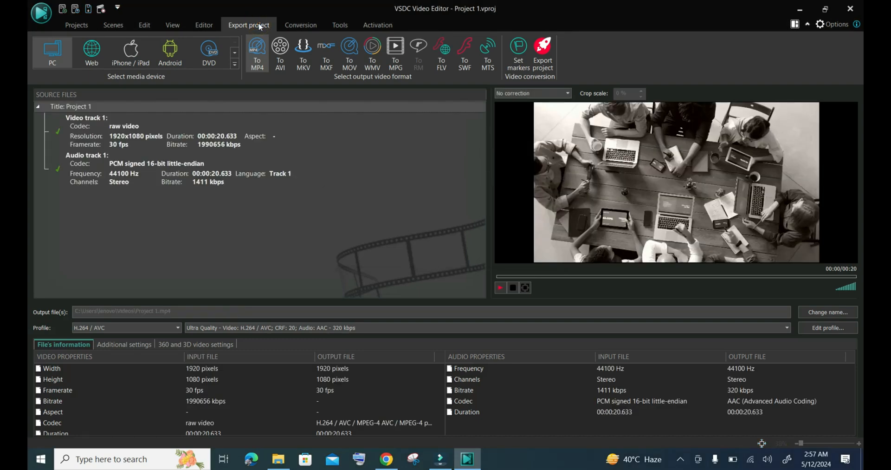
pyautogui.click(544, 62)
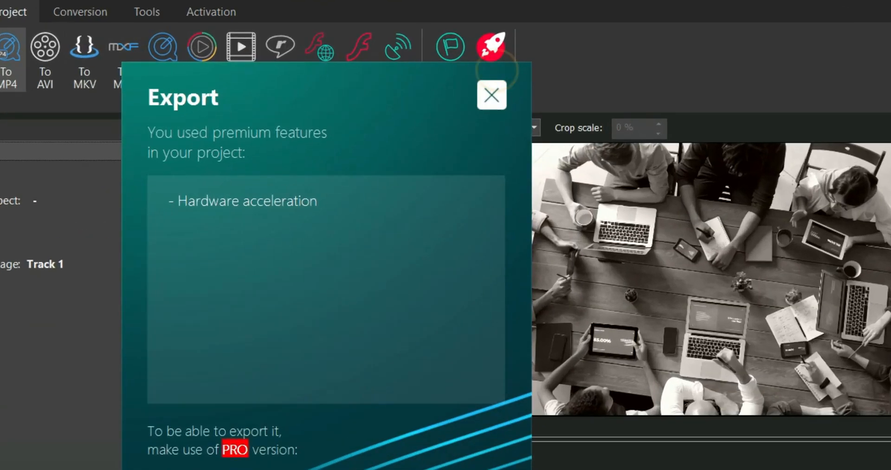
pyautogui.click(493, 364)
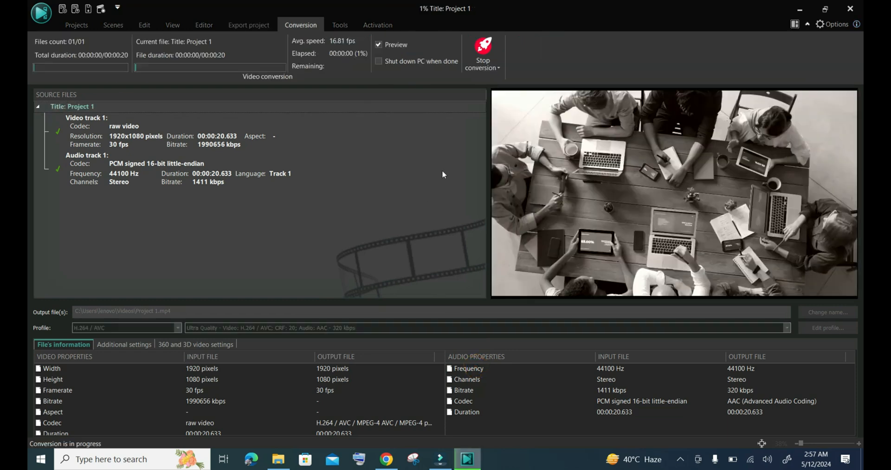